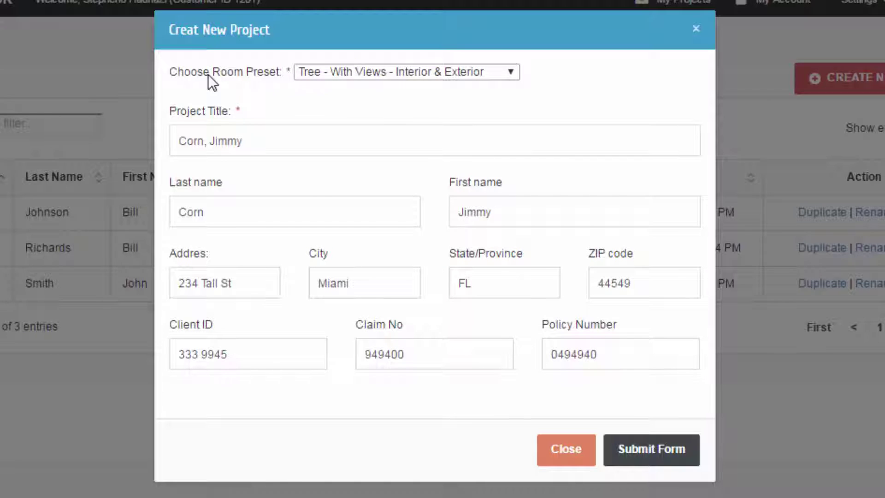
Step: Choose Empty Preset as the room preset for the new project and submit the project form
{"action": "left_click", "coordinate": [514, 72]}
{"action": "left_click", "coordinate": [437, 231]}
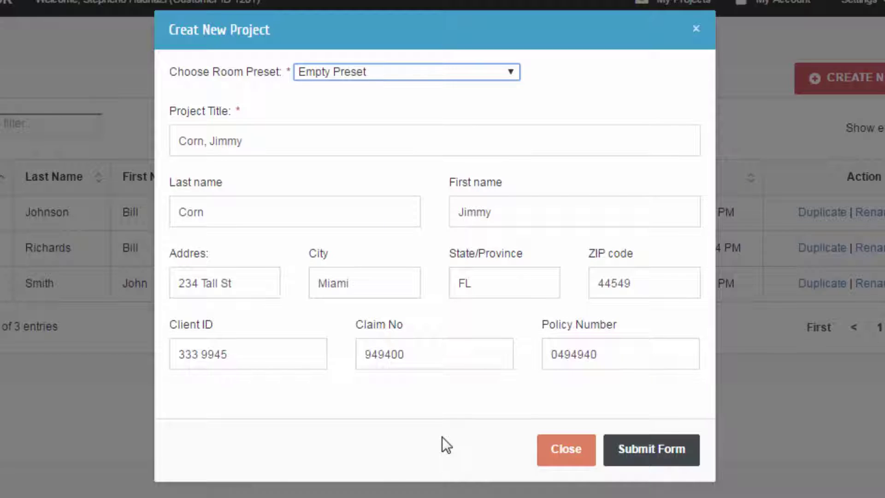
{"action": "left_click", "coordinate": [643, 458]}
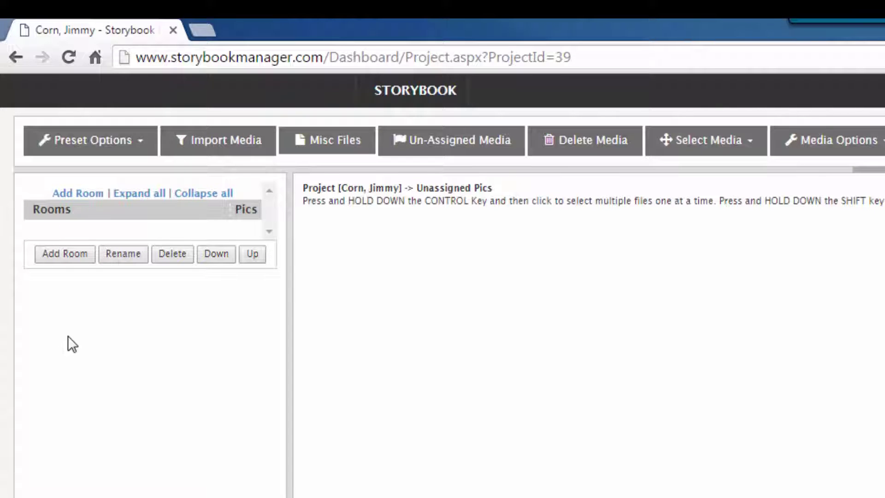
Step: Start a quick-add room list with Bdrm 1, Bdrm 2, Living Room and Dining Room, one per line
{"action": "left_click", "coordinate": [65, 255]}
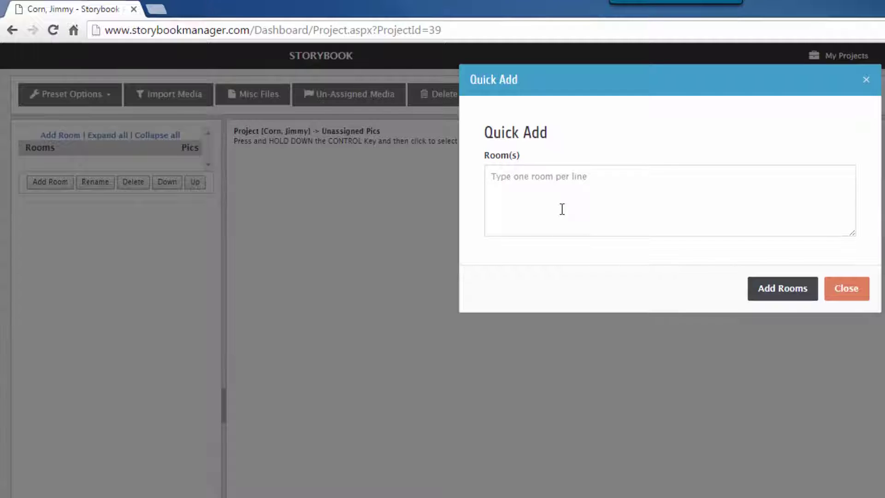
{"action": "left_click", "coordinate": [562, 209]}
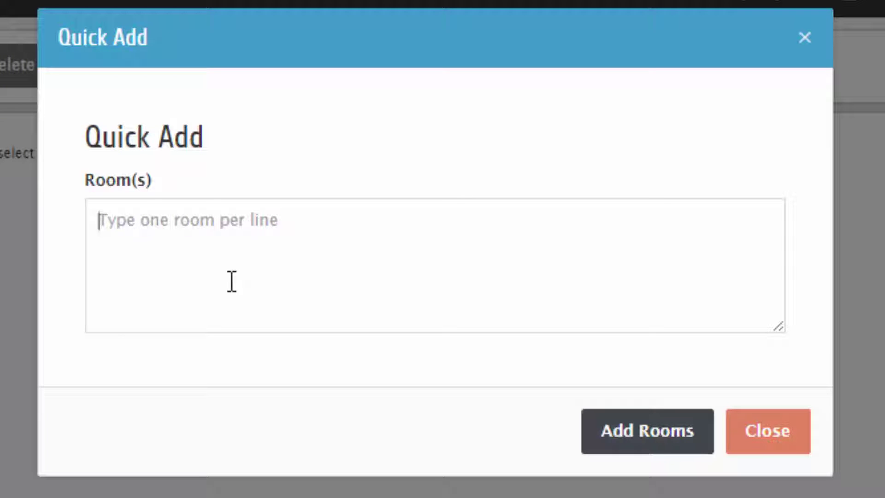
{"action": "type", "text": "Bdrm 1"}
{"action": "key", "text": "Return"}
{"action": "type", "text": "Bdrm 2"}
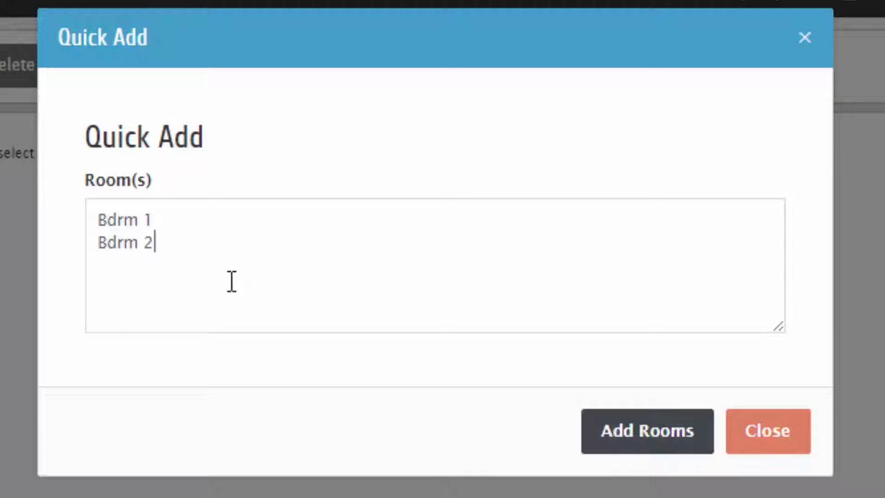
{"action": "key", "text": "Return"}
{"action": "type", "text": "Living Room"}
{"action": "key", "text": "Return"}
{"action": "type", "text": "Dining Room"}
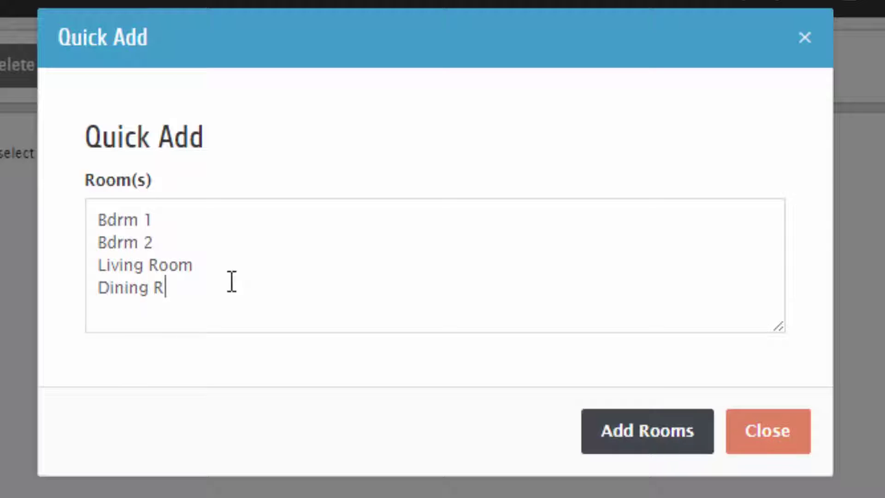
Step: Complete the room list with Stairwell, Garage, Exterior, Roofing and Shed, and add all the rooms to the project
{"action": "key", "text": "Return"}
{"action": "type", "text": "Stairwell"}
{"action": "key", "text": "Return"}
{"action": "type", "text": "Garage"}
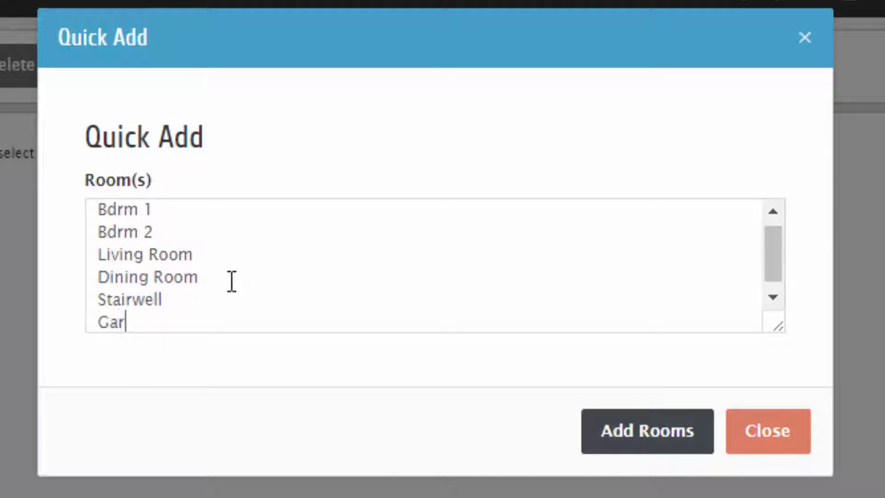
{"action": "key", "text": "Return"}
{"action": "type", "text": "Exterior"}
{"action": "key", "text": "Return"}
{"action": "type", "text": "Roofing"}
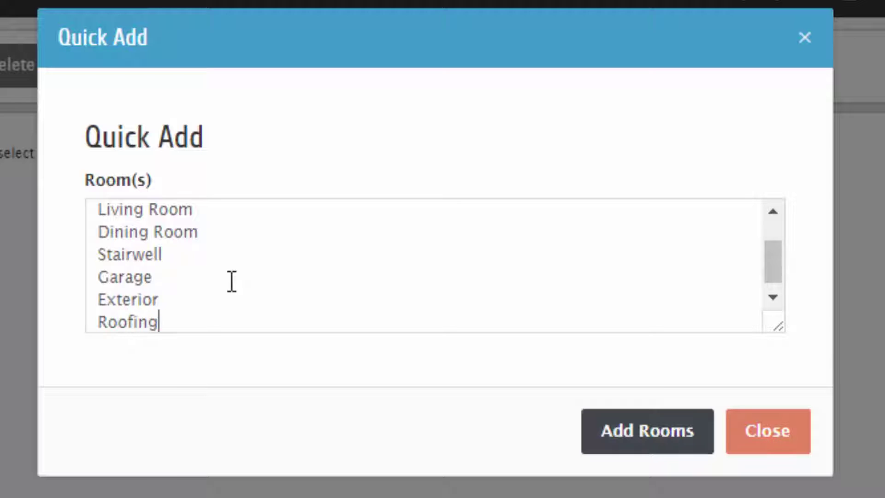
{"action": "key", "text": "Return"}
{"action": "type", "text": "Shed"}
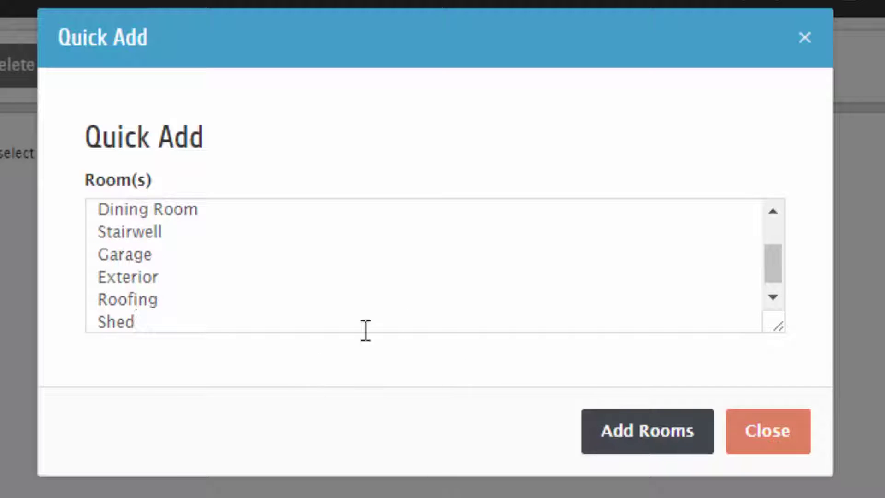
{"action": "left_click_drag", "start_coordinate": [767, 269], "coordinate": [780, 297]}
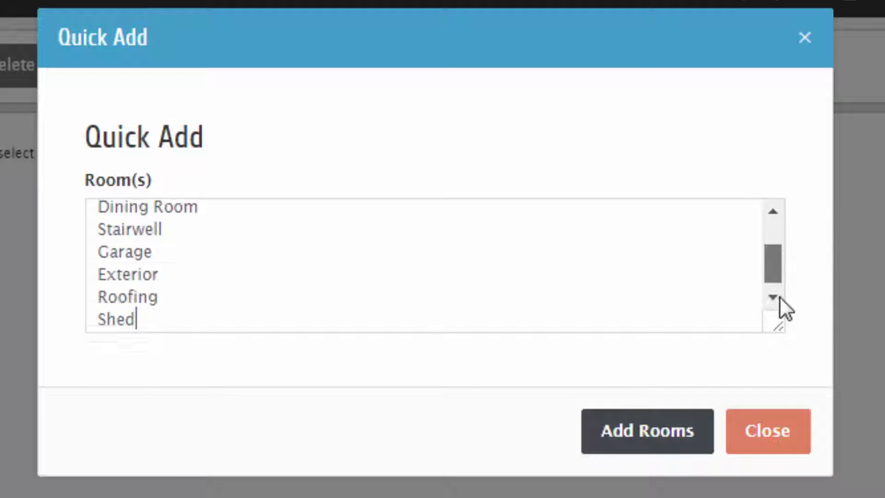
{"action": "left_click", "coordinate": [636, 447]}
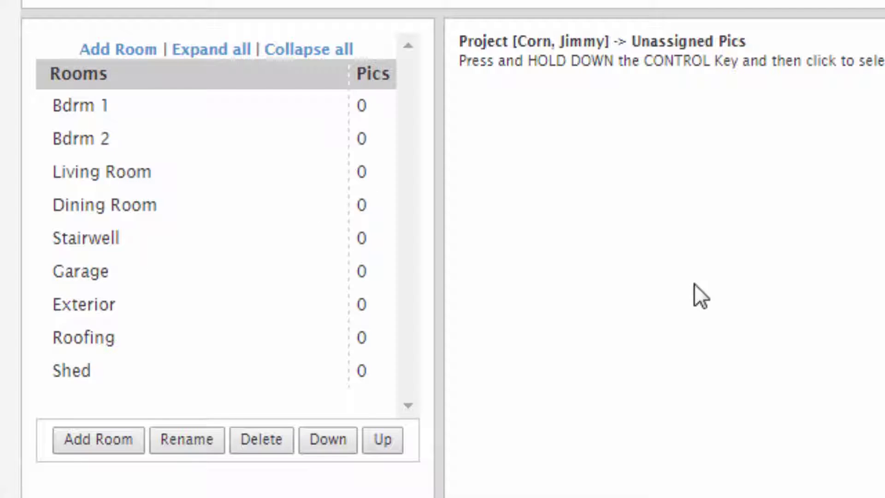
Step: Rename the Living Room entry as Living Rm and save the new title
{"action": "left_click", "coordinate": [113, 176]}
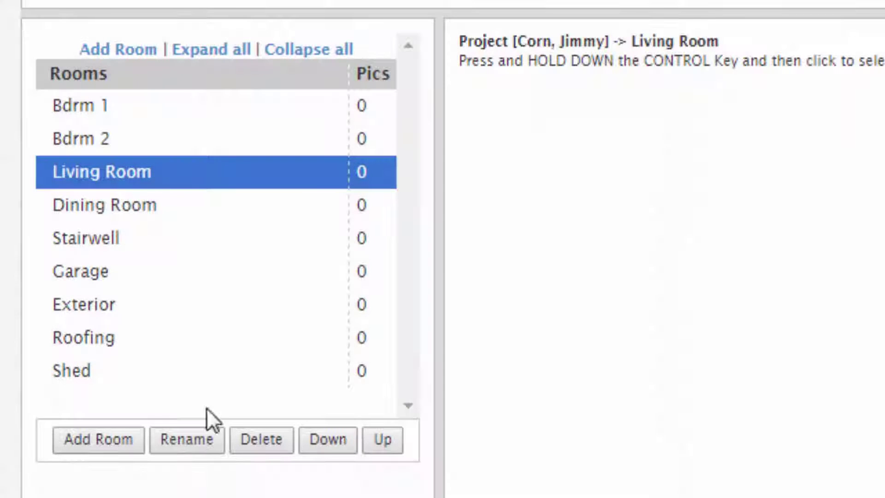
{"action": "left_click", "coordinate": [209, 445]}
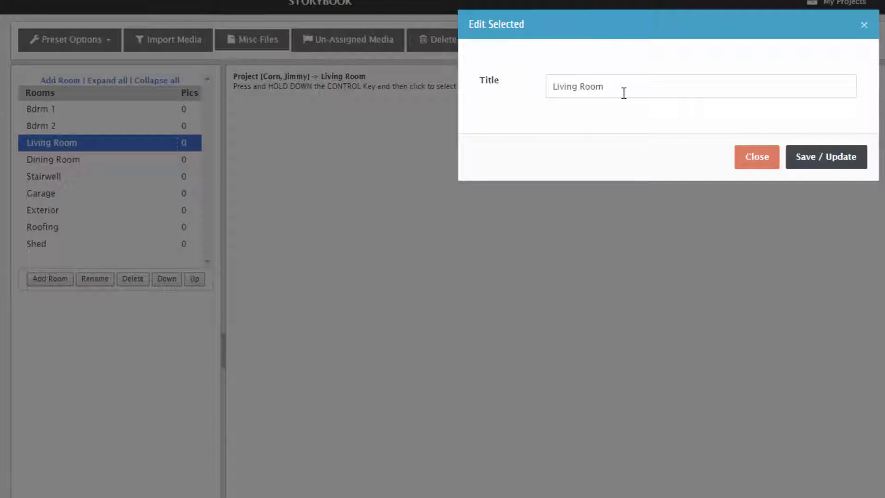
{"action": "key", "text": "BackSpace"}
{"action": "key", "text": "BackSpace"}
{"action": "key", "text": "BackSpace"}
{"action": "type", "text": "m"}
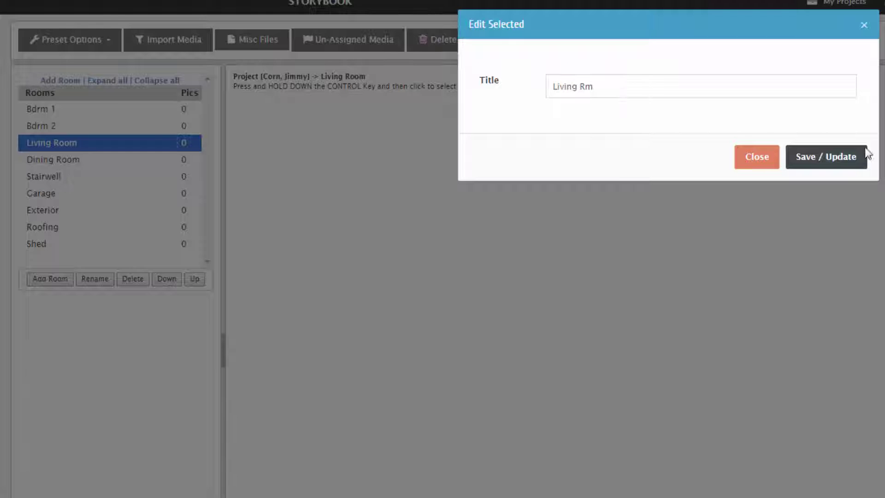
{"action": "left_click", "coordinate": [810, 161]}
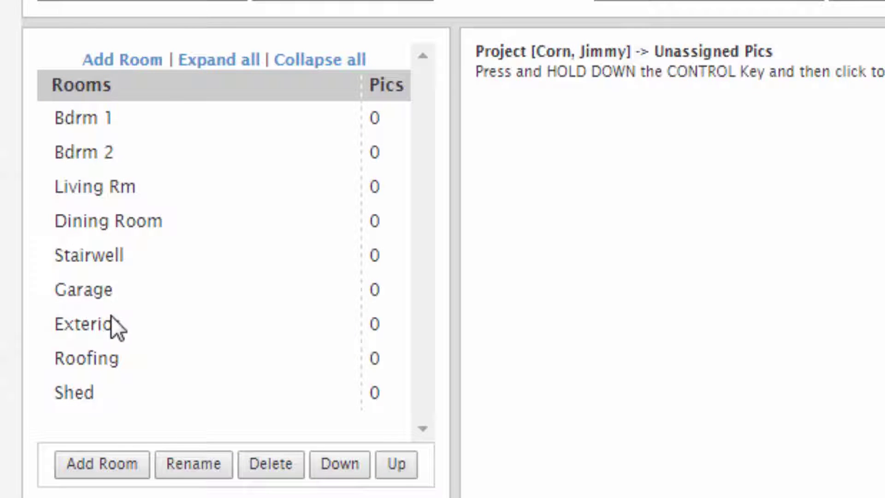
Step: Move the Exterior room down two places to the end of the room list, below Shed
{"action": "left_click", "coordinate": [113, 325]}
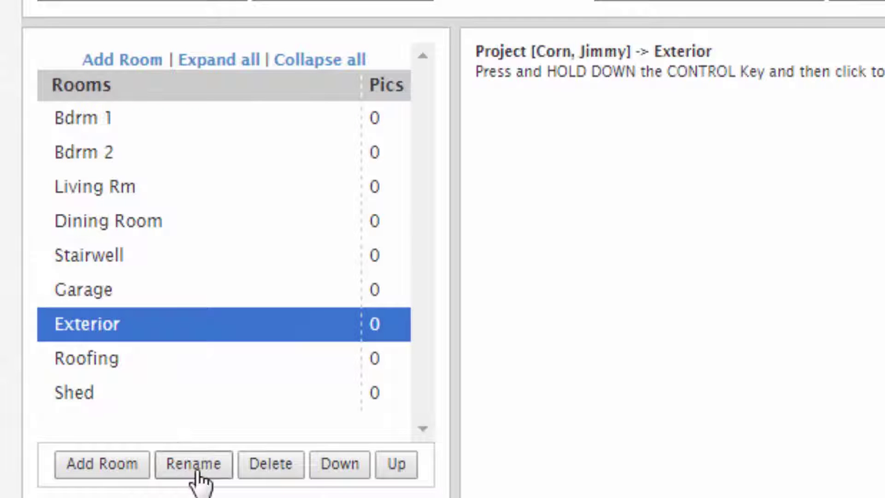
{"action": "left_click", "coordinate": [341, 464]}
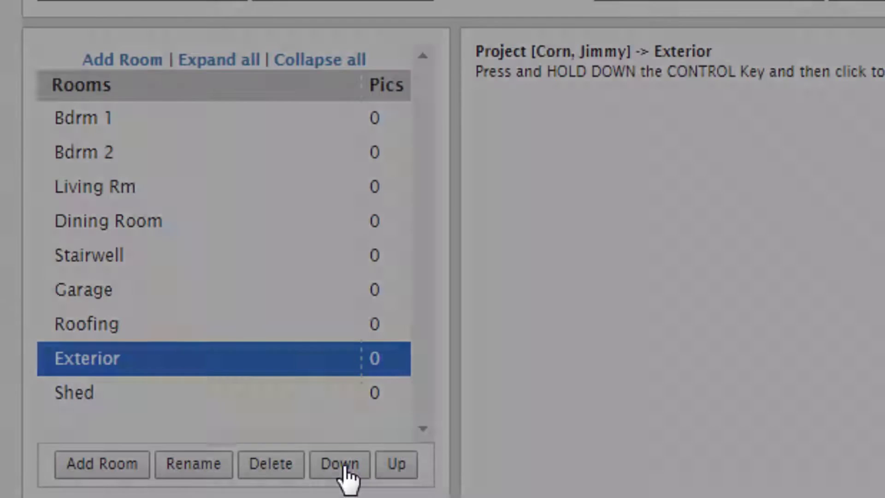
{"action": "left_click", "coordinate": [340, 463]}
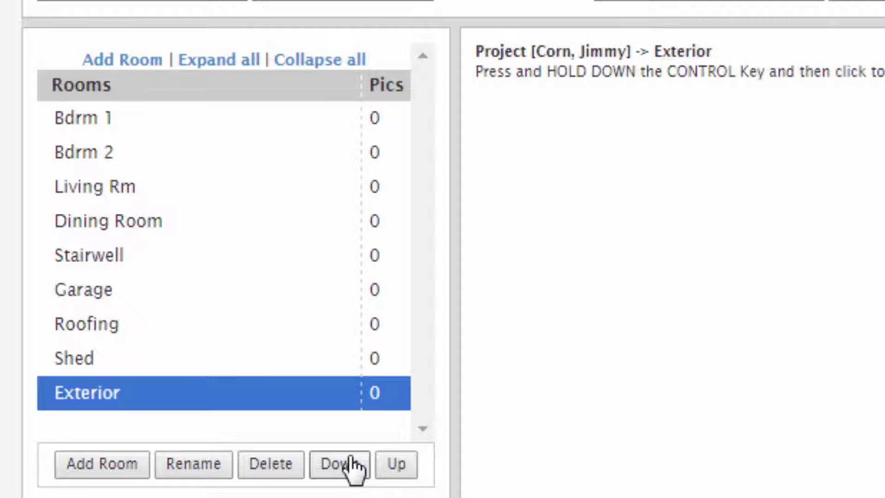
Step: Move the Roofing room up two places so it sits between Dining Room and Stairwell
{"action": "left_click", "coordinate": [162, 325]}
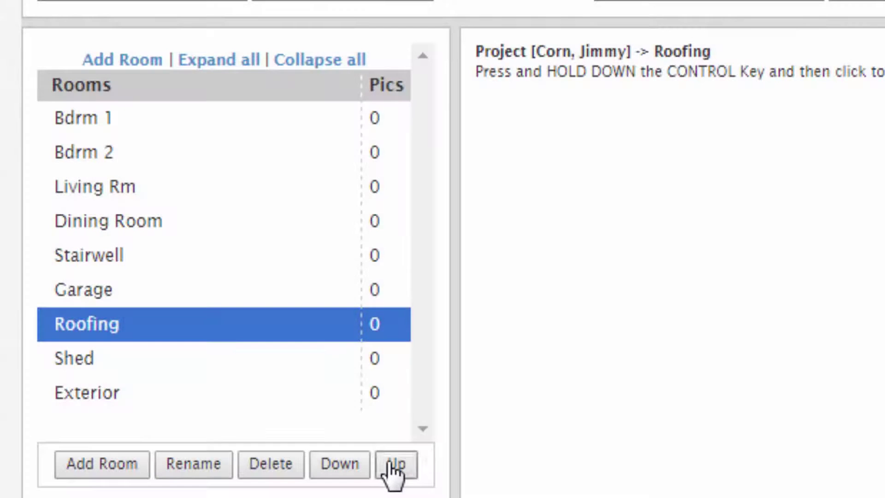
{"action": "left_click", "coordinate": [392, 464]}
{"action": "left_click", "coordinate": [396, 464]}
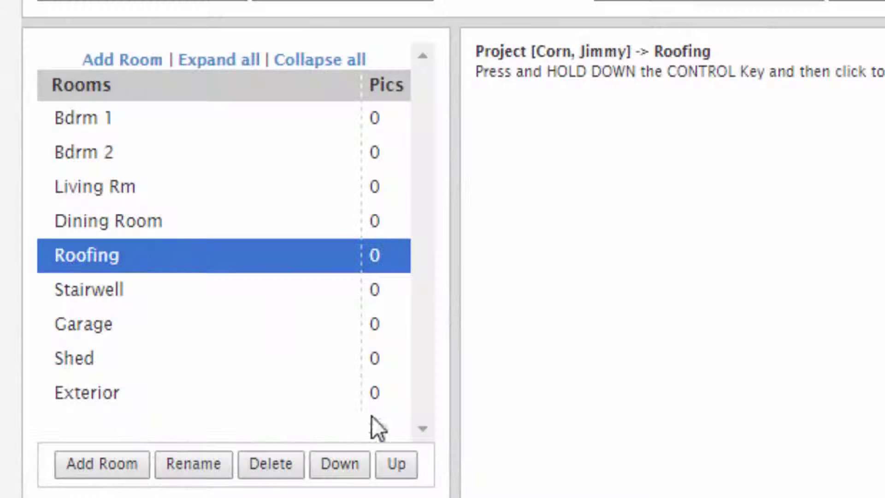
Step: Assign the unassigned pictures one each to Bdrm 1, Bdrm 2, Stairwell, Garage and Exterior
{"action": "left_click", "coordinate": [244, 249]}
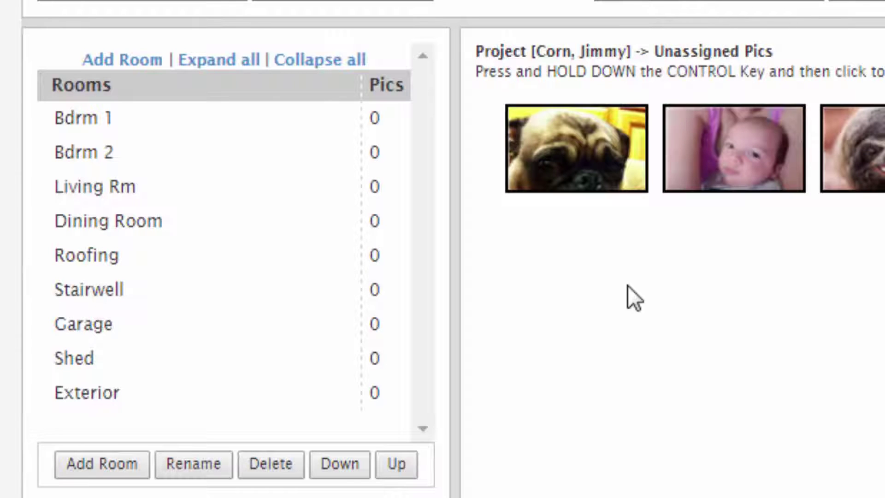
{"action": "left_click_drag", "start_coordinate": [565, 151], "coordinate": [121, 118]}
{"action": "left_click_drag", "start_coordinate": [589, 138], "coordinate": [254, 148]}
{"action": "left_click_drag", "start_coordinate": [565, 152], "coordinate": [266, 258]}
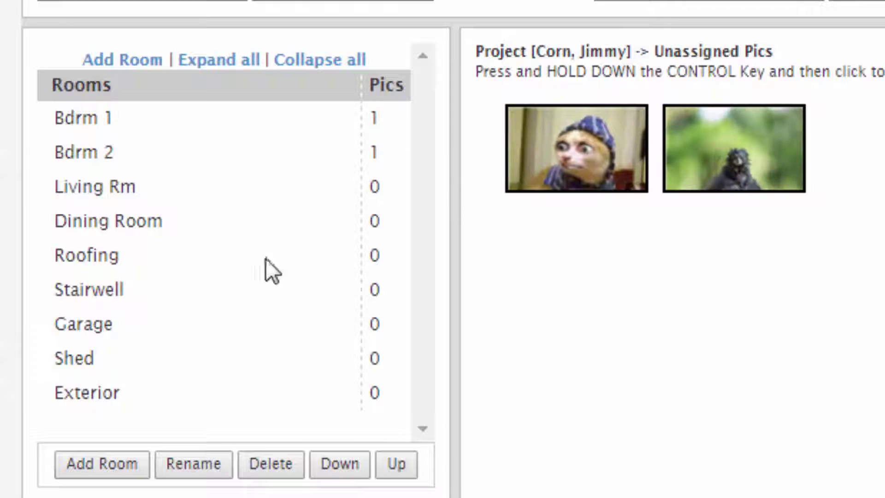
{"action": "left_click_drag", "start_coordinate": [541, 185], "coordinate": [184, 326]}
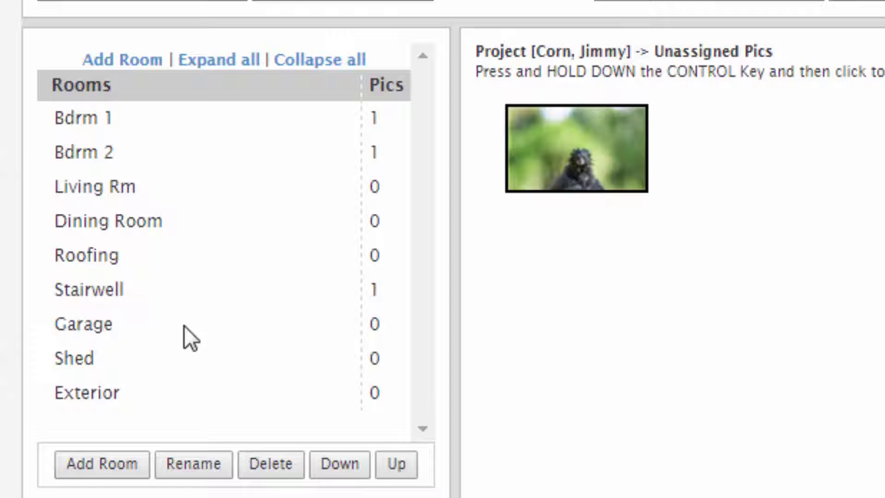
{"action": "left_click_drag", "start_coordinate": [537, 192], "coordinate": [295, 242]}
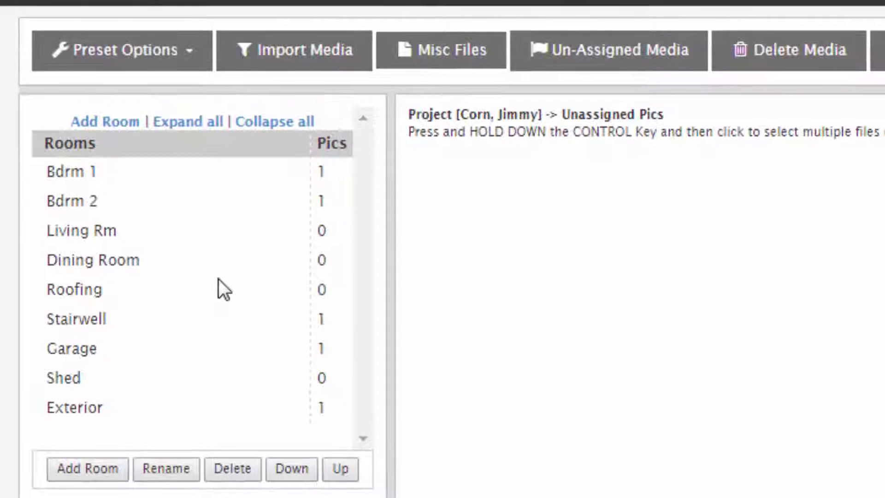
Step: Filter the room list to rooms containing pics, and restore the view of all rooms
{"action": "left_click", "coordinate": [148, 53]}
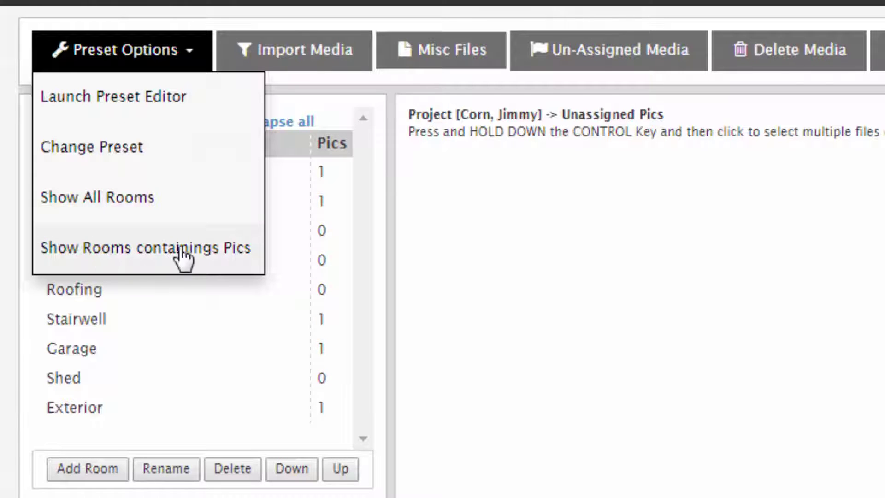
{"action": "left_click", "coordinate": [229, 251]}
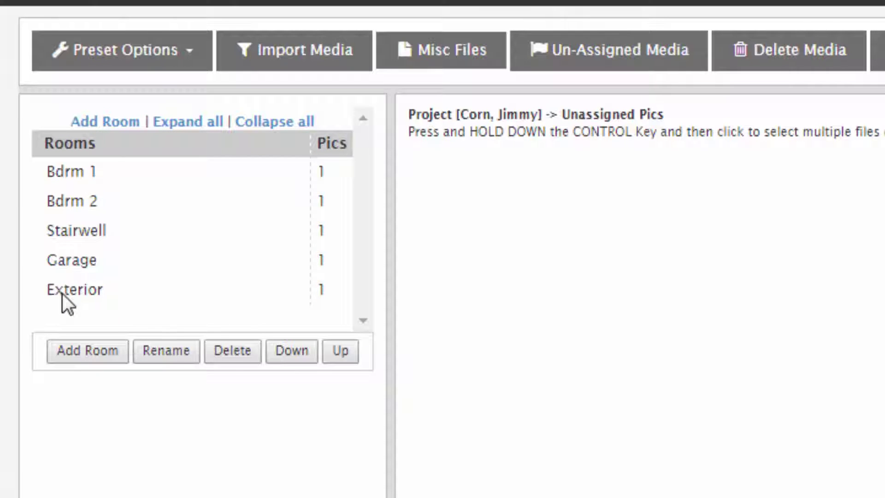
{"action": "left_click", "coordinate": [149, 57]}
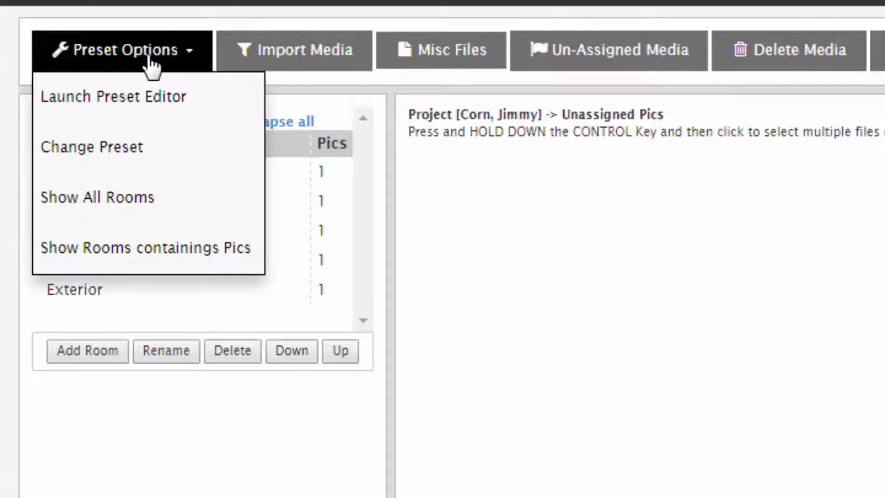
{"action": "left_click", "coordinate": [95, 208]}
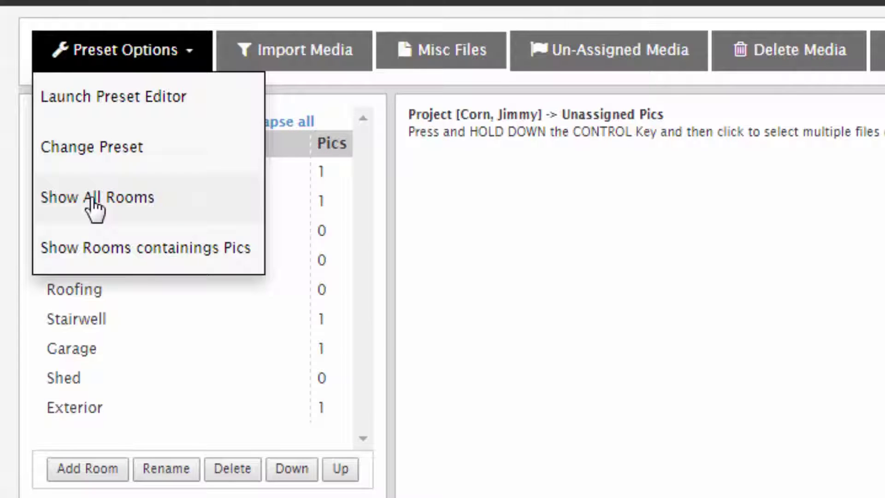
{"action": "left_click", "coordinate": [153, 208]}
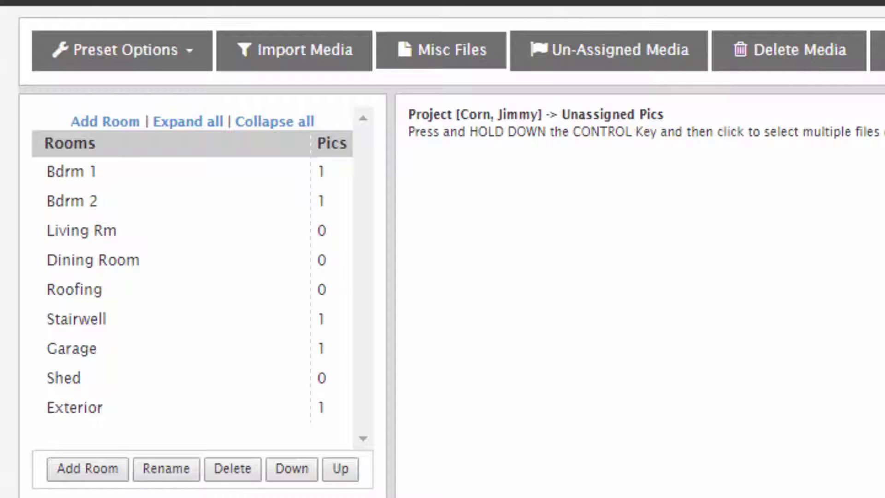
Step: Change the project's room preset to Preset 1, accepting the reset of assigned pics and the page reload
{"action": "left_click", "coordinate": [134, 52]}
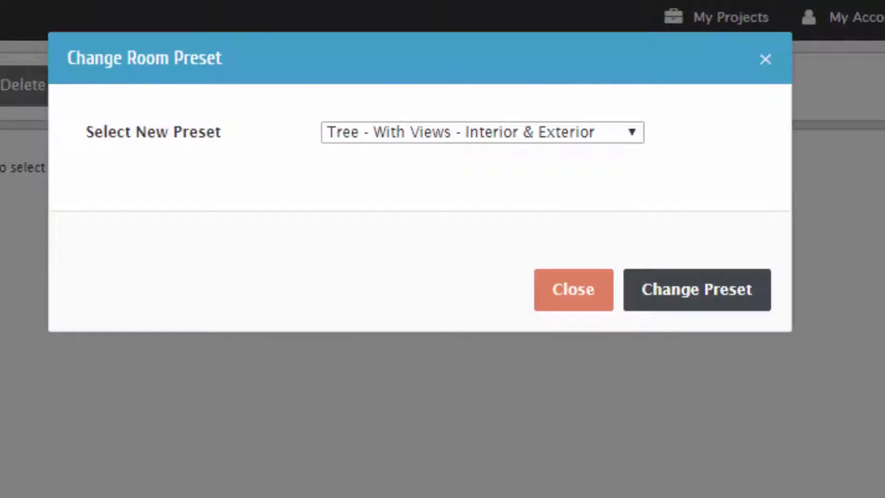
{"action": "left_click", "coordinate": [499, 129]}
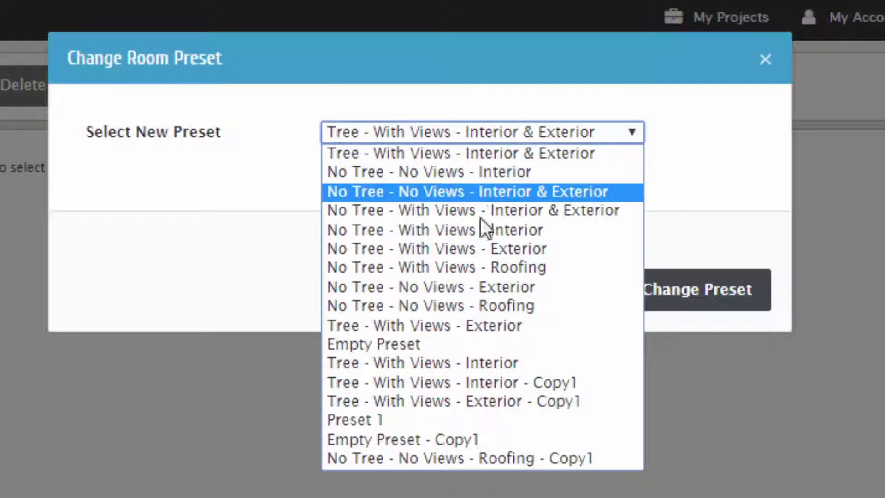
{"action": "left_click", "coordinate": [408, 421]}
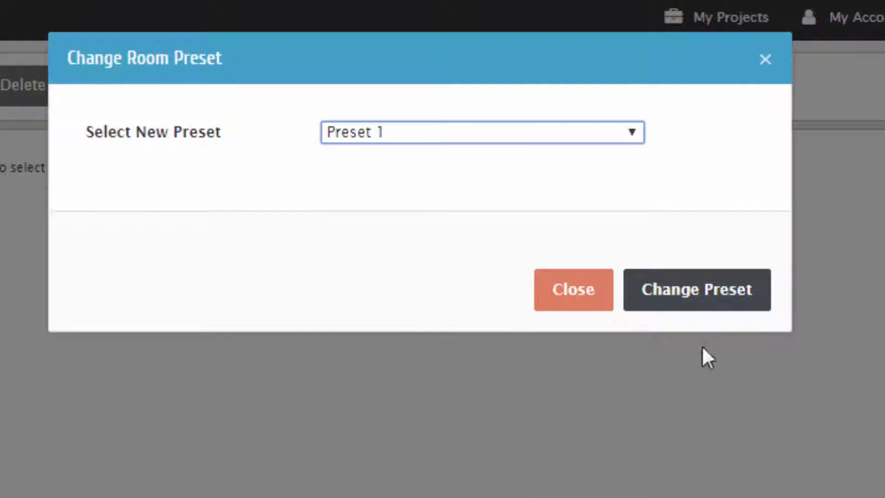
{"action": "left_click", "coordinate": [743, 289]}
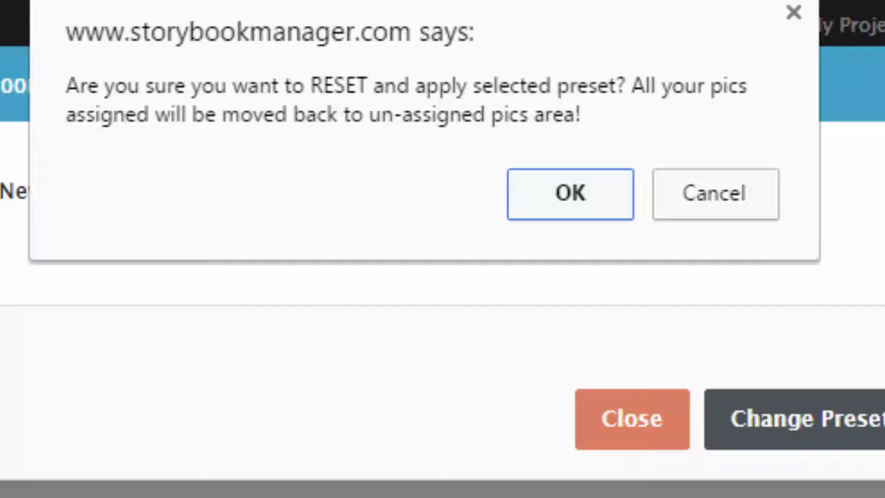
{"action": "left_click", "coordinate": [555, 206]}
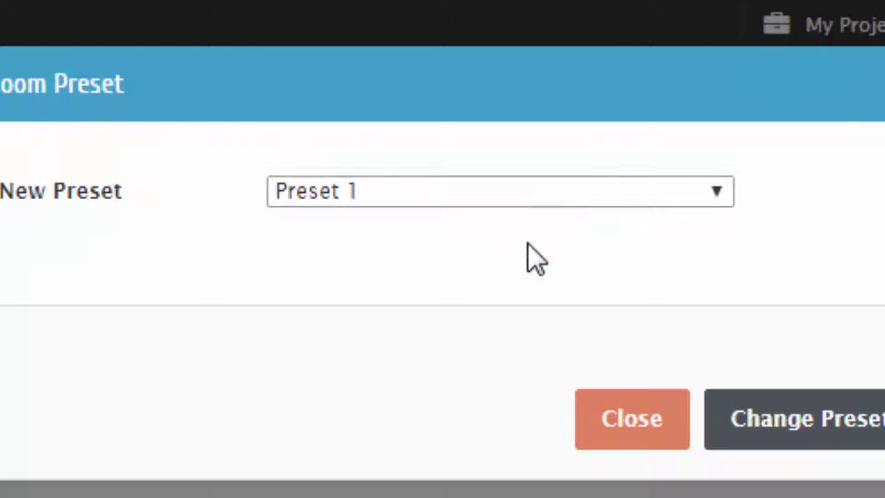
{"action": "left_click", "coordinate": [588, 443]}
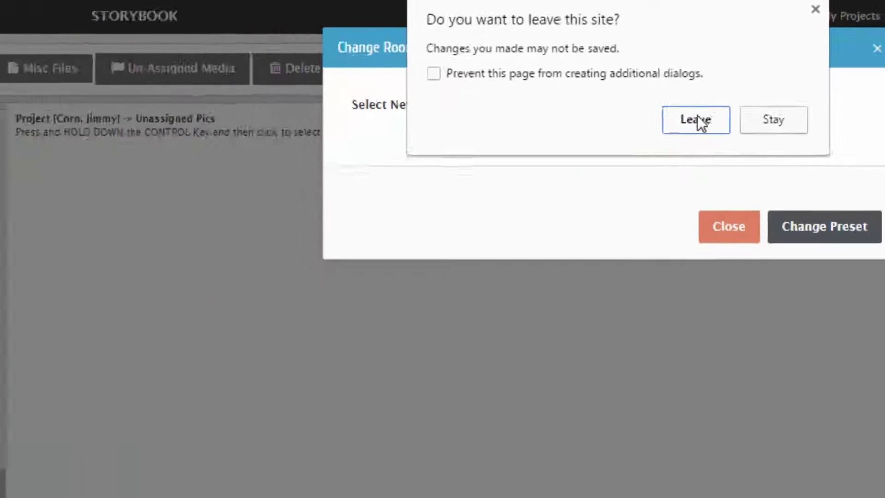
{"action": "left_click", "coordinate": [572, 220]}
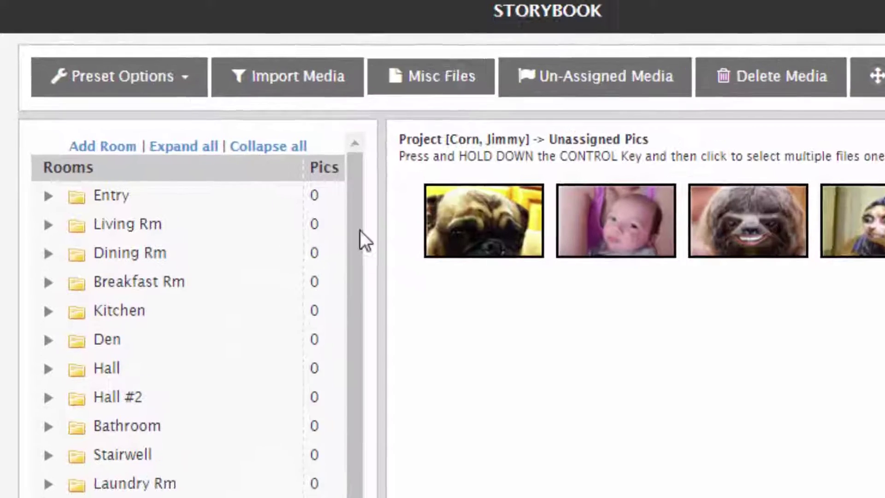
{"action": "left_click", "coordinate": [69, 36]}
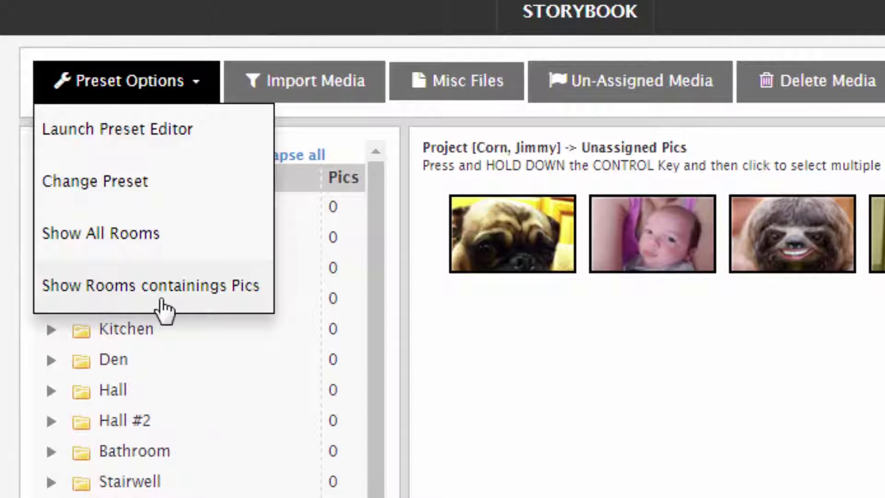
{"action": "left_click", "coordinate": [245, 300]}
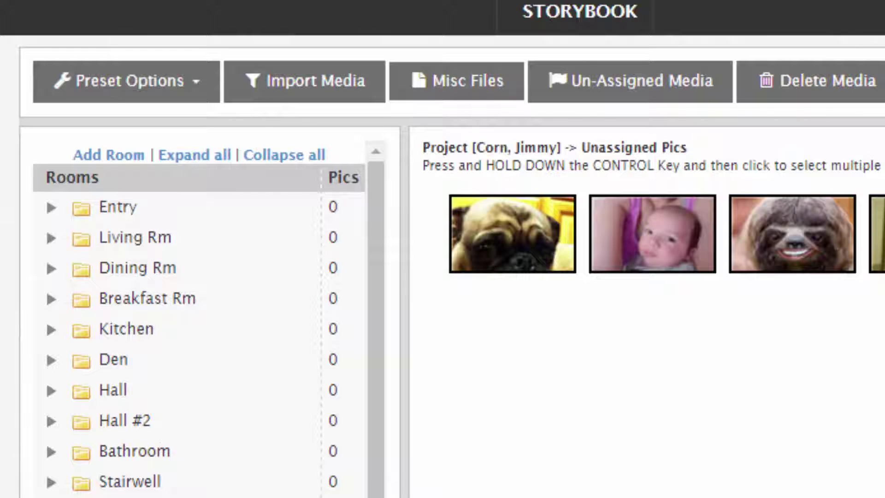
Step: Assign one unassigned picture each to Entry's General View, Floor Continuity and Misc, and to Hall's General View and Floor Continuity
{"action": "left_click", "coordinate": [52, 208]}
{"action": "left_click_drag", "start_coordinate": [494, 236], "coordinate": [219, 242]}
{"action": "left_click_drag", "start_coordinate": [536, 241], "coordinate": [206, 398]}
{"action": "left_click_drag", "start_coordinate": [636, 253], "coordinate": [120, 452]}
{"action": "left_click", "coordinate": [26, 327]}
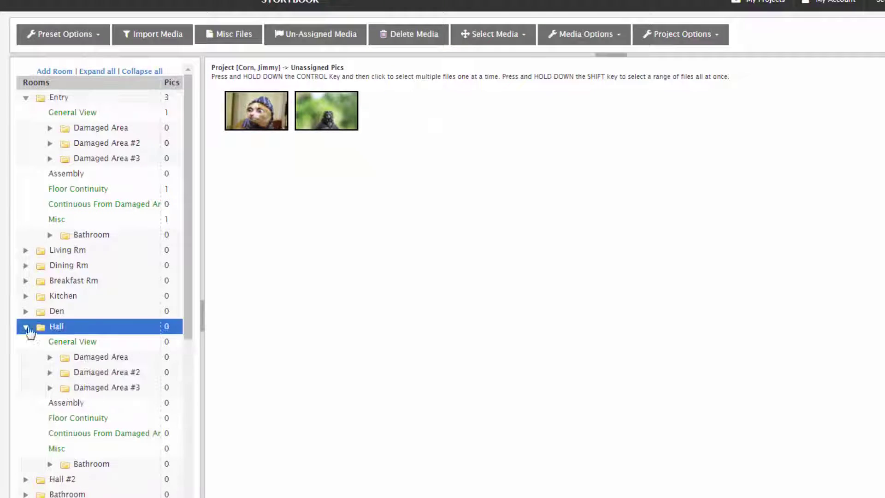
{"action": "left_click_drag", "start_coordinate": [233, 128], "coordinate": [105, 338]}
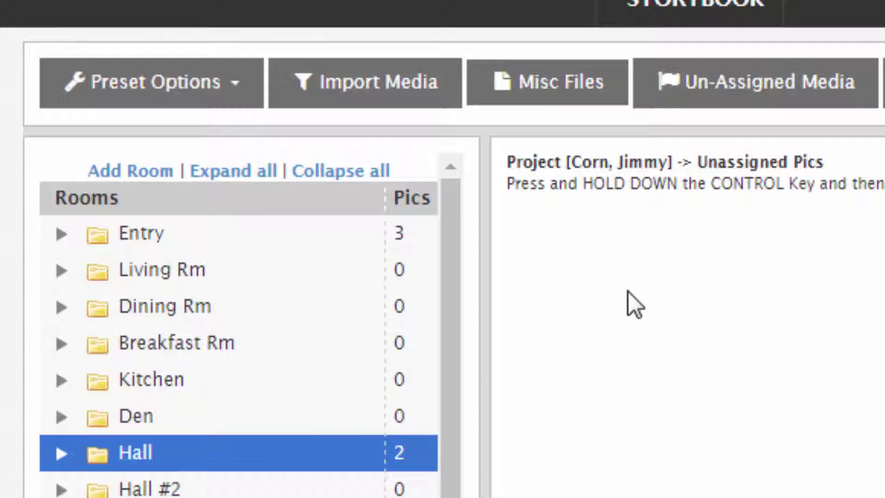
Step: Filter the room list to rooms containing pics, and expand and collapse Entry and Hall, individually and all at once, to check their views
{"action": "left_click", "coordinate": [112, 97]}
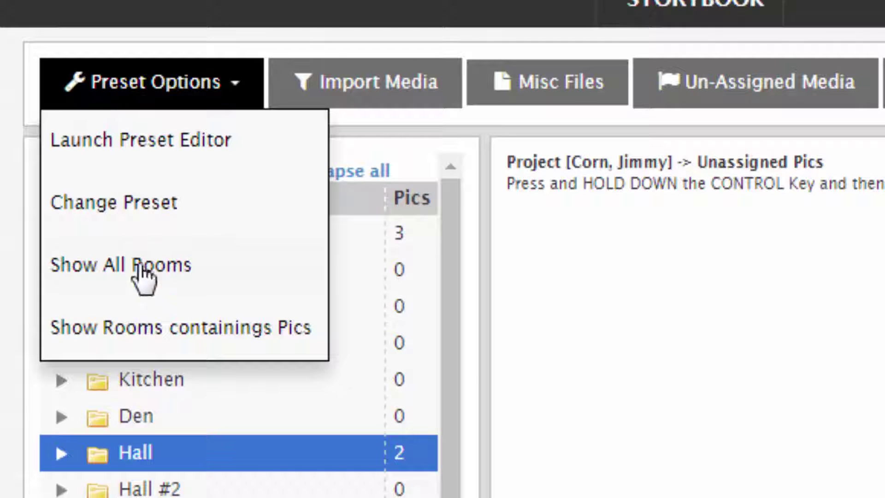
{"action": "left_click", "coordinate": [205, 330]}
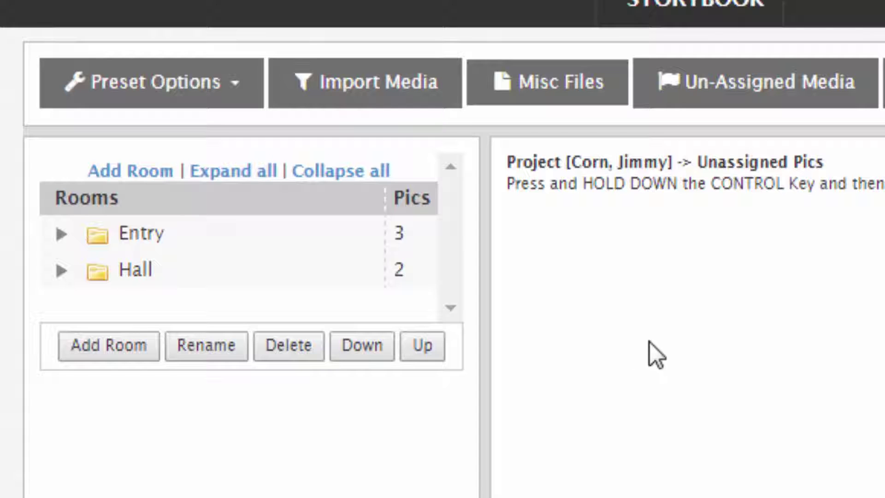
{"action": "left_click", "coordinate": [61, 236]}
{"action": "left_click", "coordinate": [60, 382]}
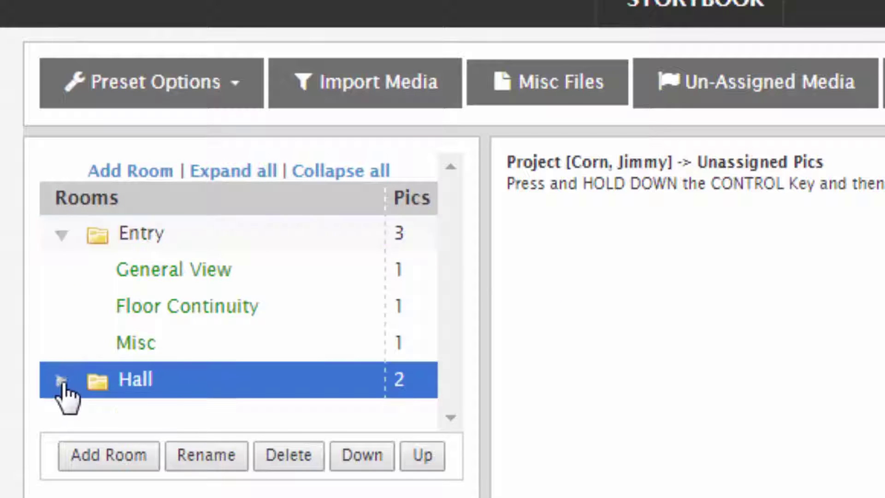
{"action": "left_click", "coordinate": [60, 235]}
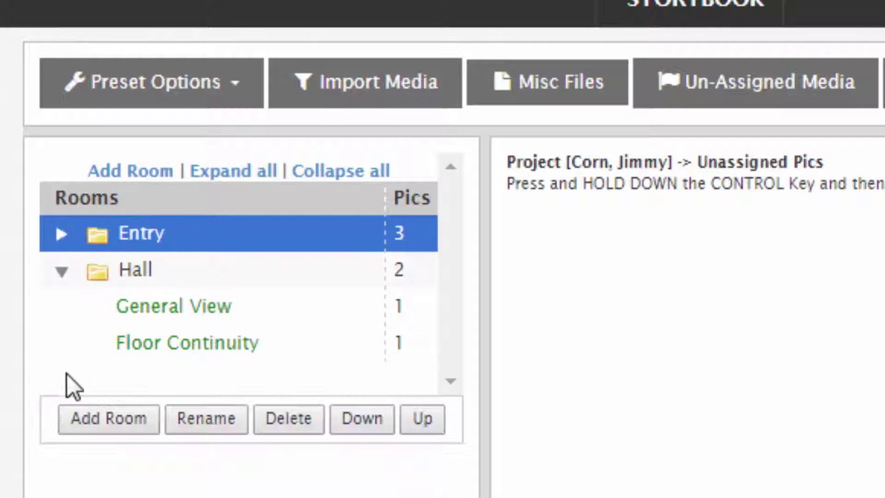
{"action": "left_click", "coordinate": [61, 272]}
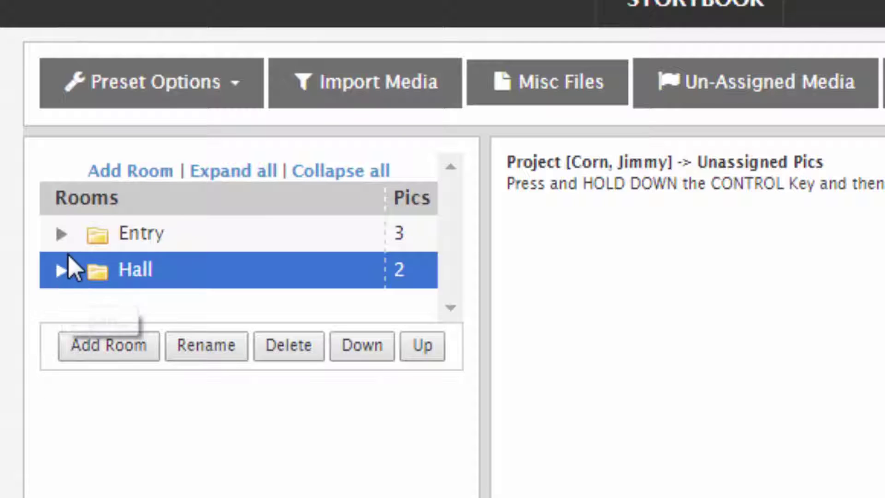
{"action": "left_click", "coordinate": [238, 175]}
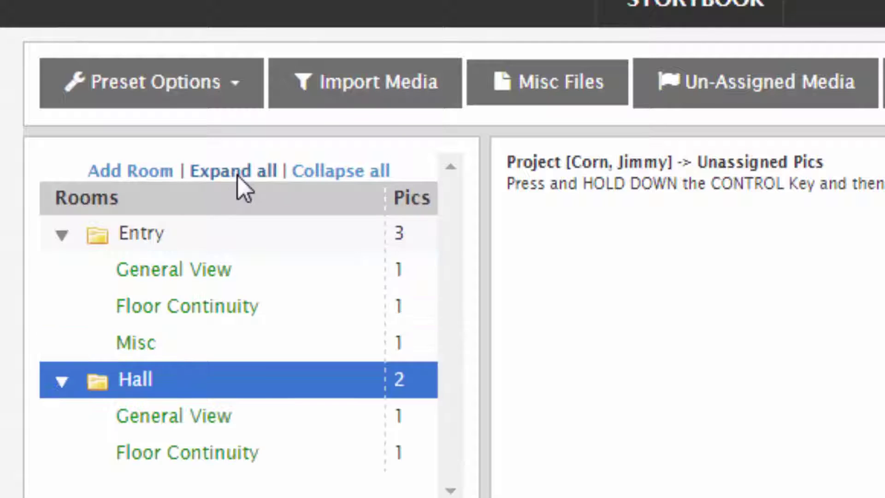
{"action": "left_click", "coordinate": [342, 171]}
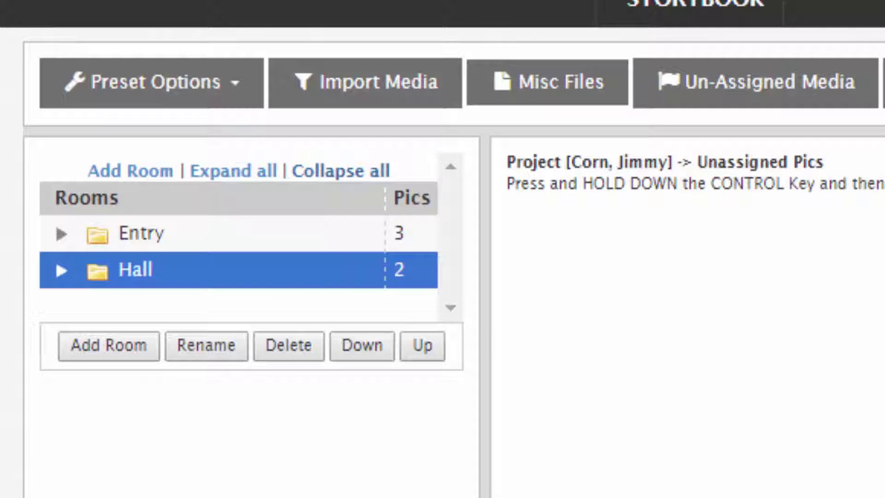